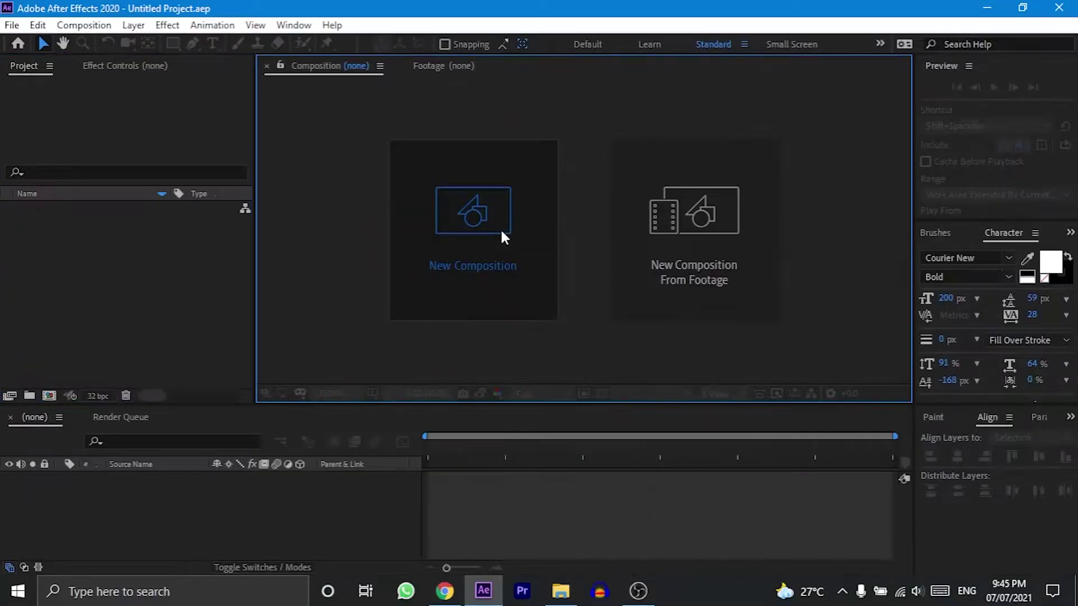
Step: Create Comp 1 at 1920×1080, 60 fps, with a 15-second duration
left_click(514, 313)
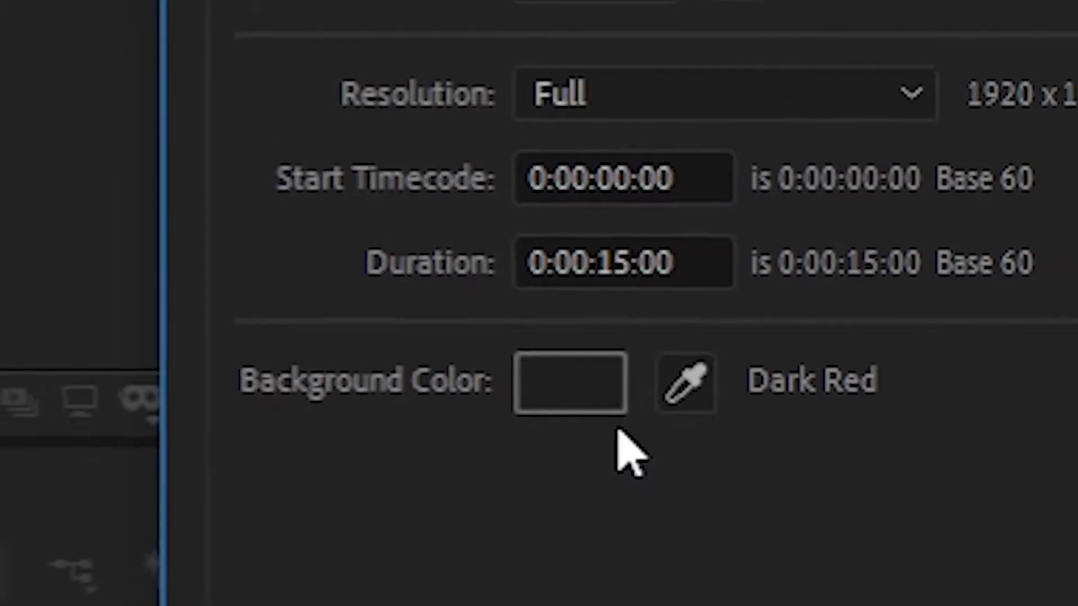
left_click(797, 526)
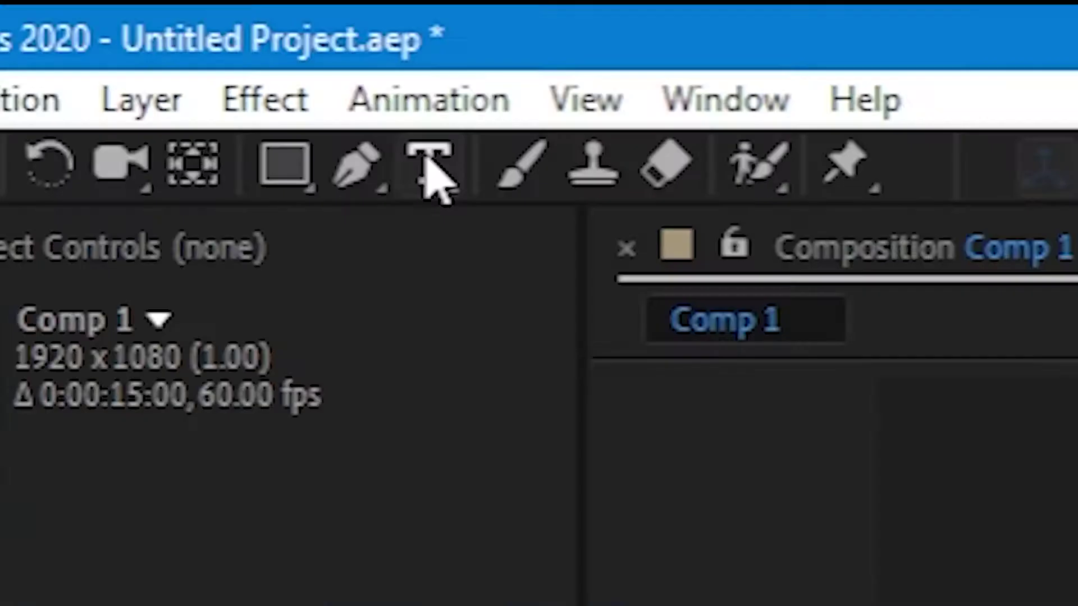
Step: Add a text layer reading 'TYPEWRITER EFFECT', fixing the typo, and select all its text
left_click(213, 45)
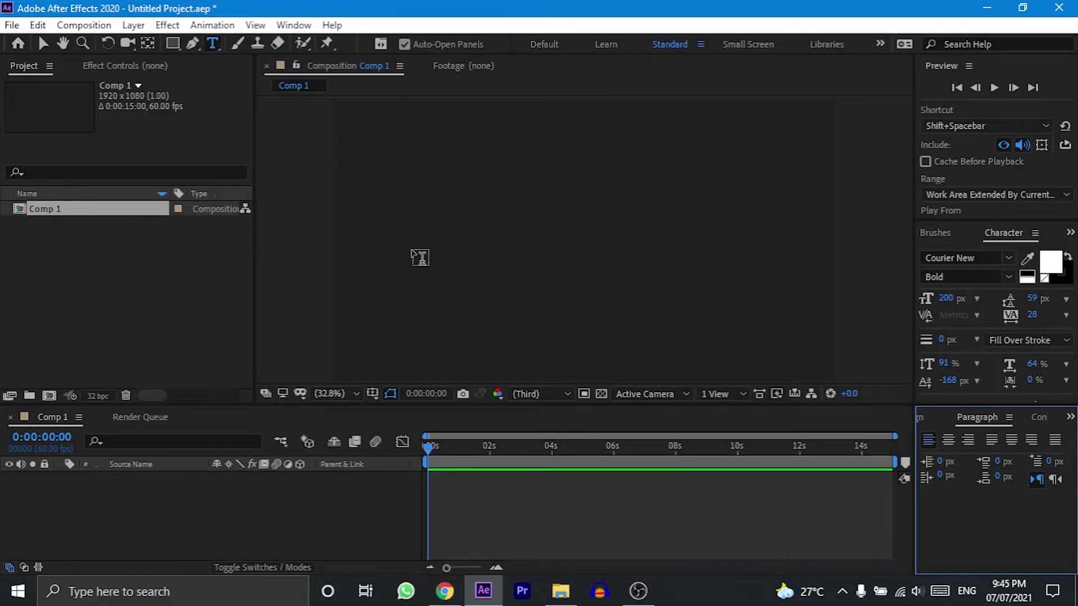
left_click(412, 248)
type("TYPEWRITER EFET")
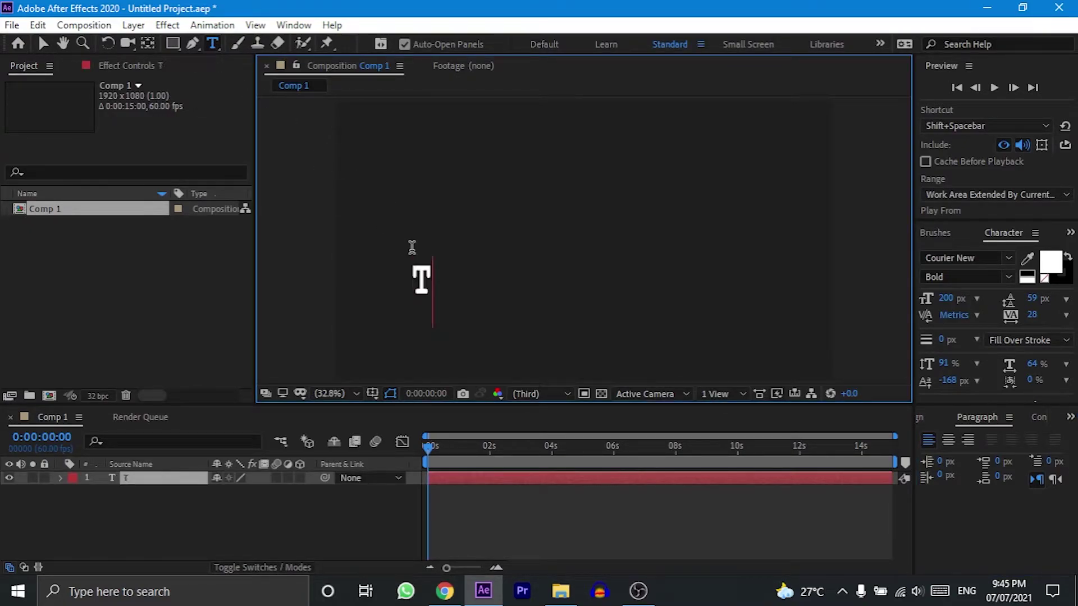
key("BackSpace")
key("BackSpace")
type("FECT")
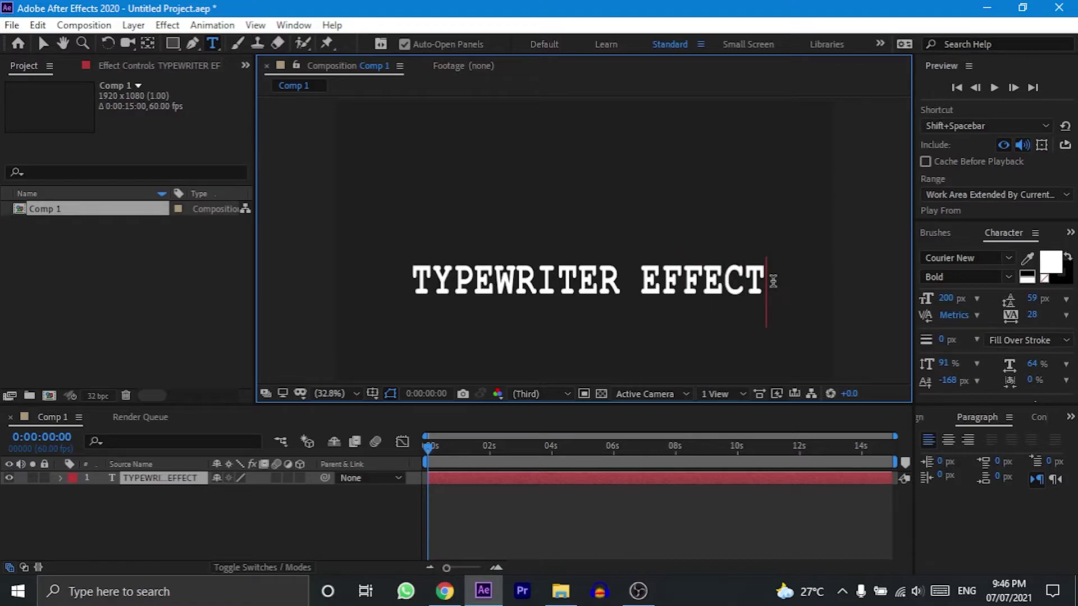
left_click_drag(773, 280, 401, 291)
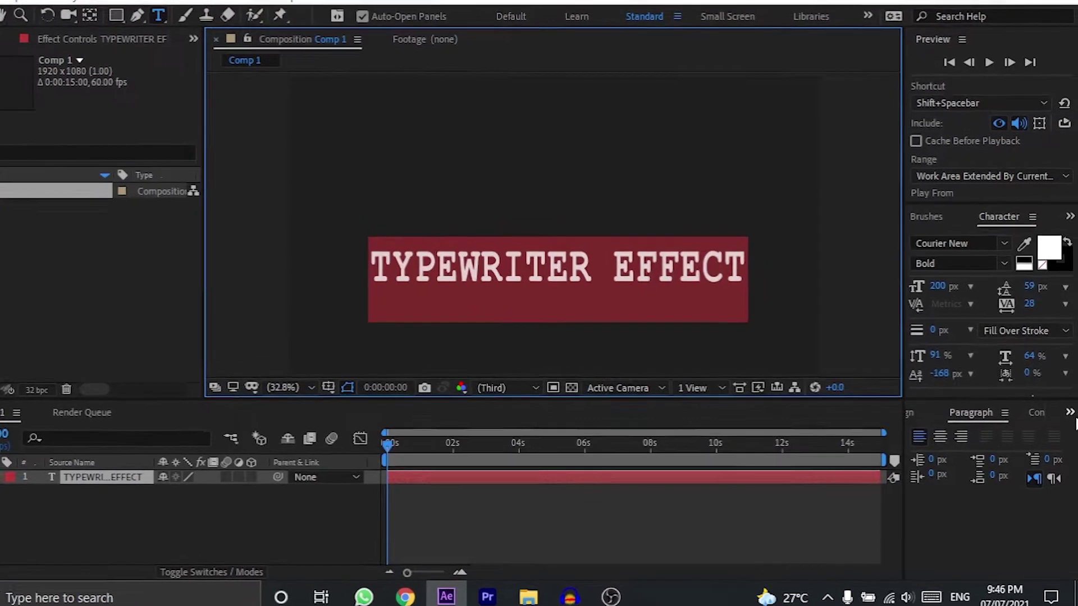
Step: Align the TYPEWRITER EFFECT layer to the composition centre horizontally and vertically
left_click(1070, 417)
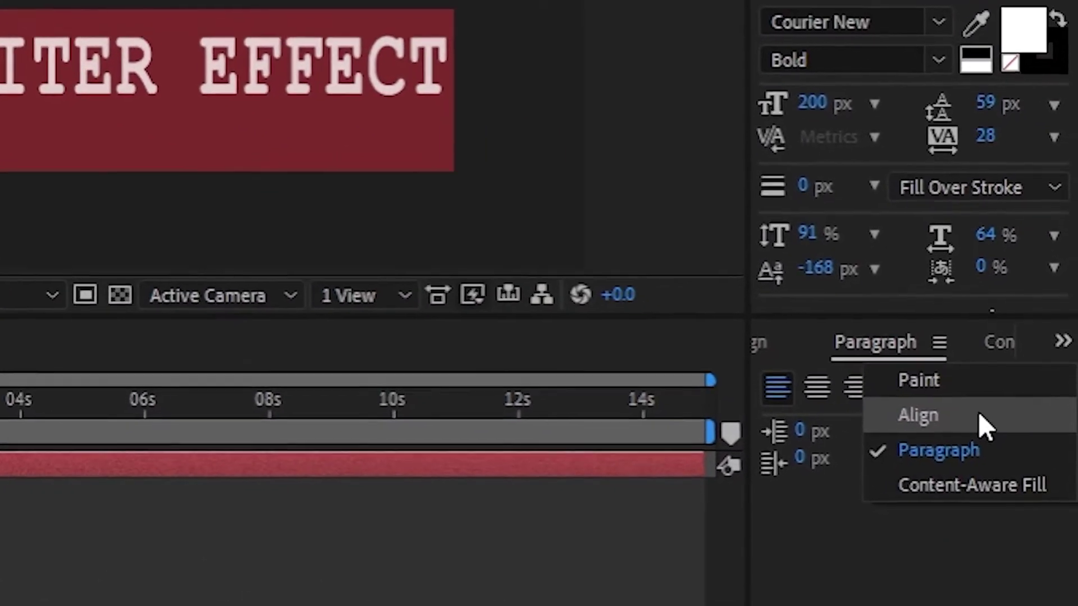
left_click(979, 425)
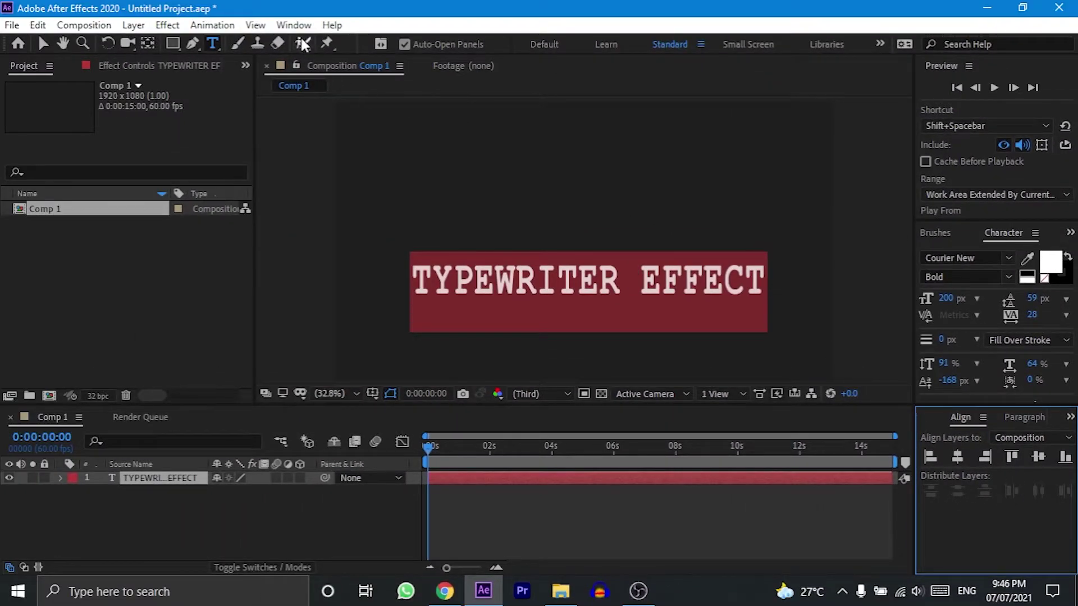
left_click(294, 25)
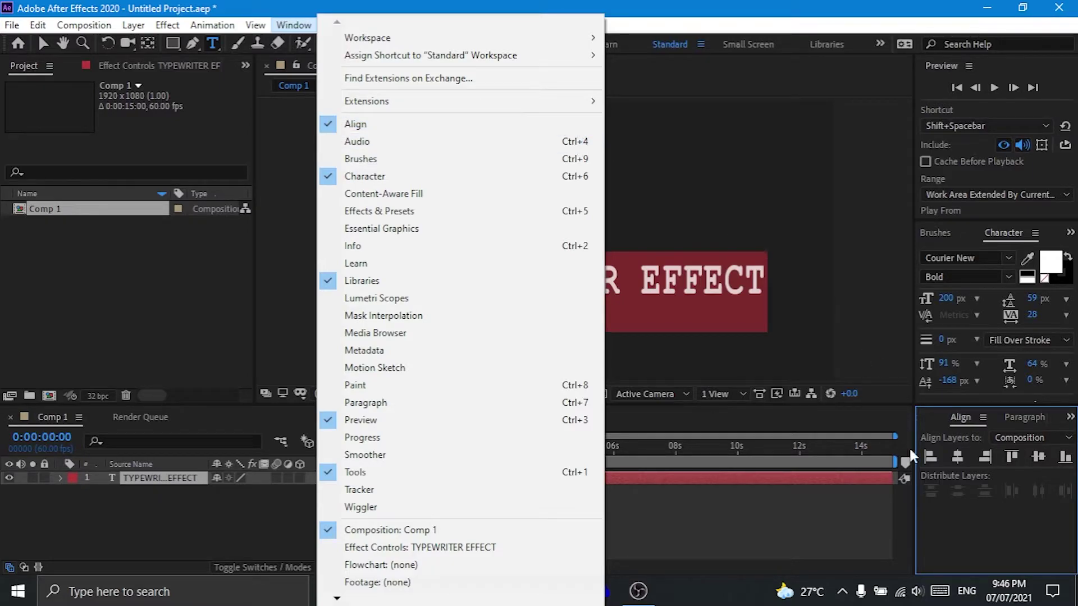
left_click(976, 545)
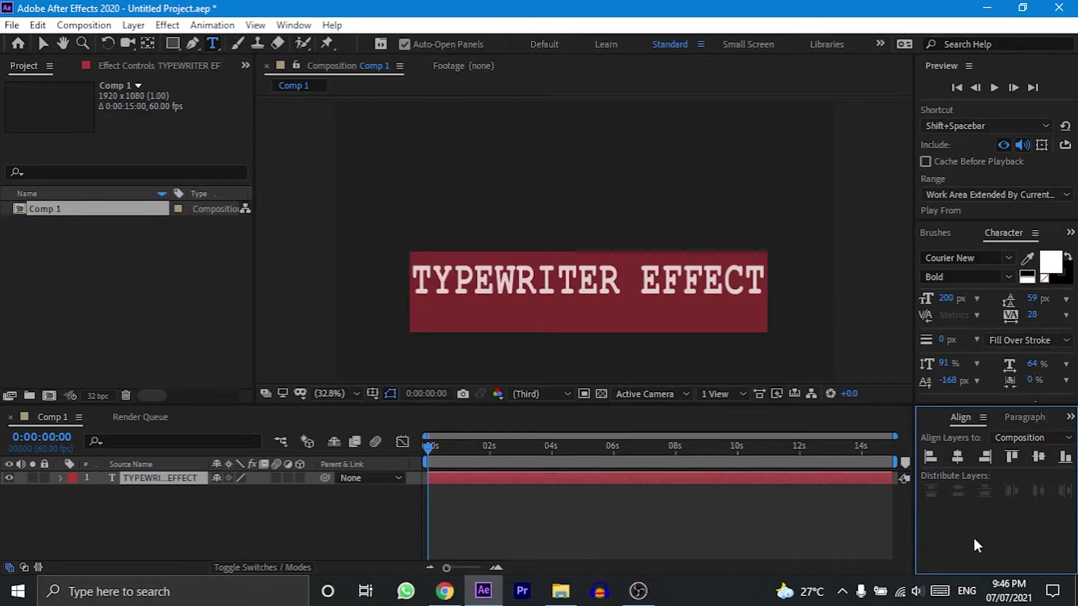
left_click(958, 457)
key("Caps_Lock")
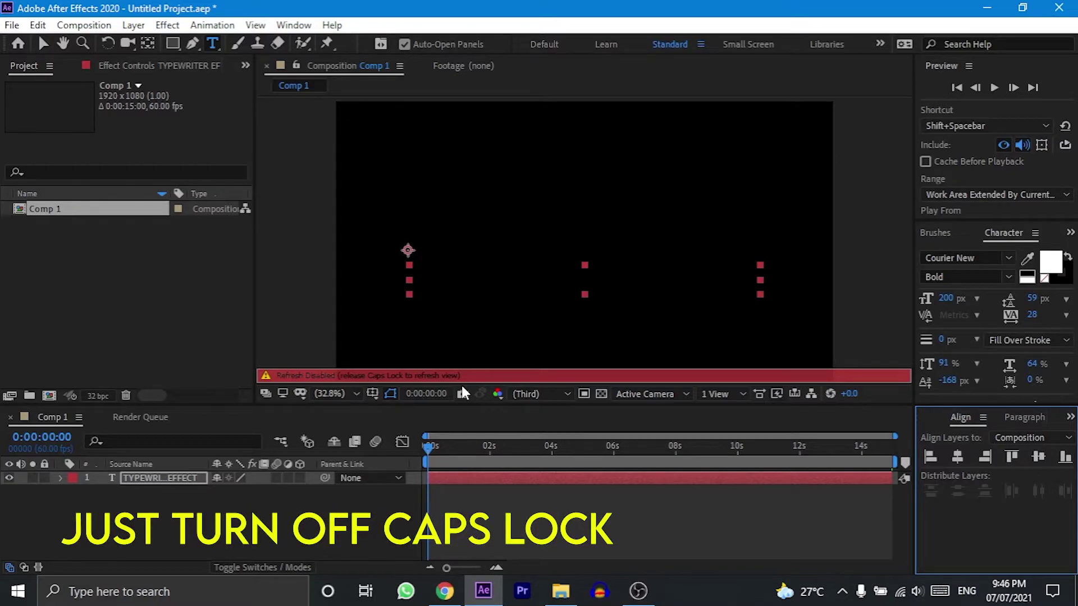
key("Caps_Lock")
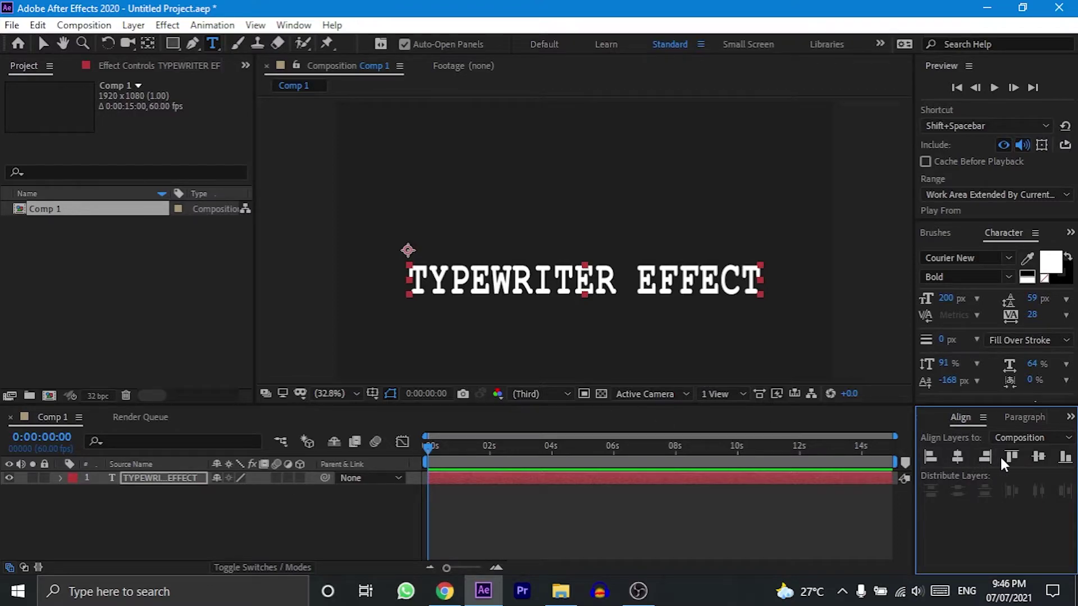
left_click(1038, 459)
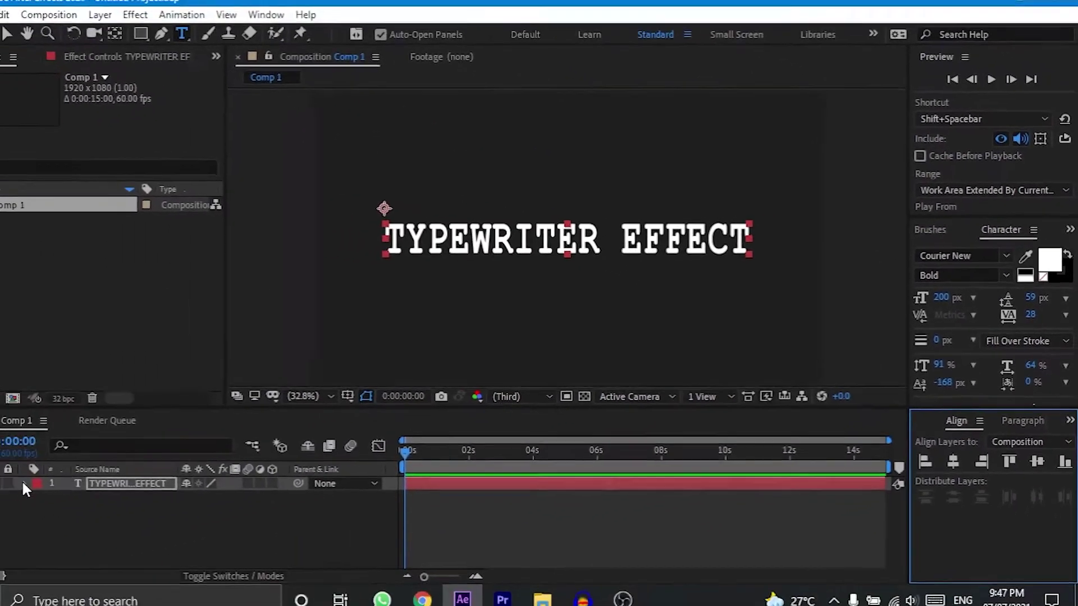
Step: Add Animator 1 with Character Offset plus an Opacity property set to 0%
left_click(24, 483)
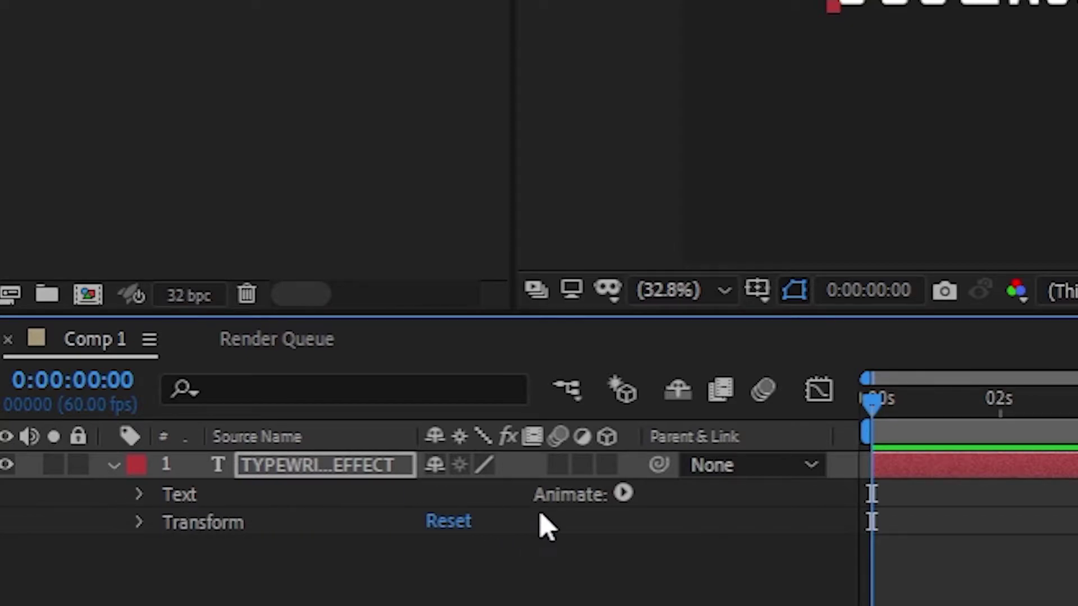
left_click(623, 494)
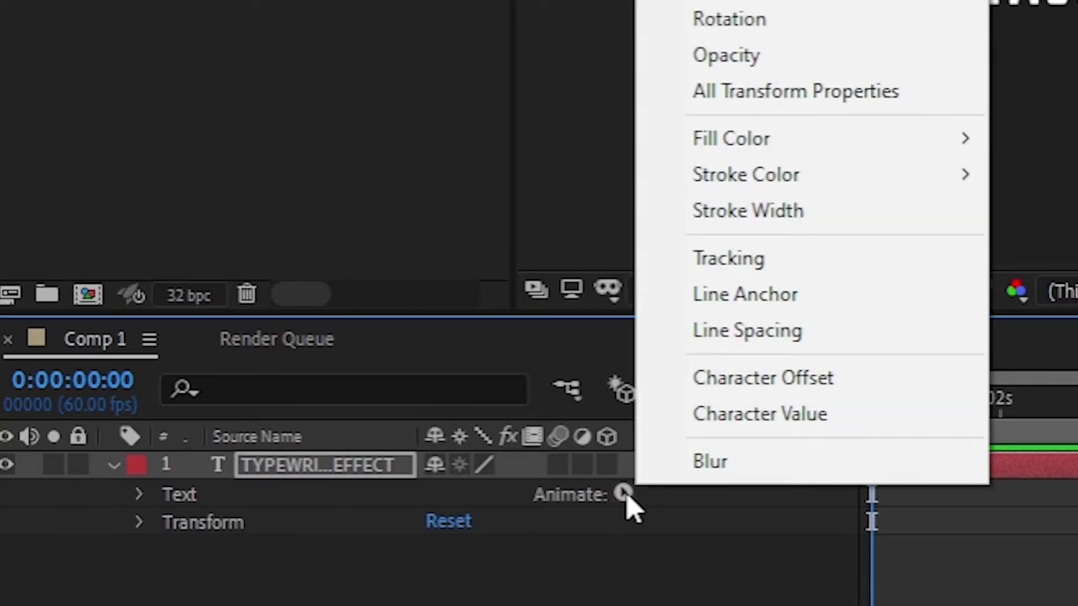
left_click(738, 375)
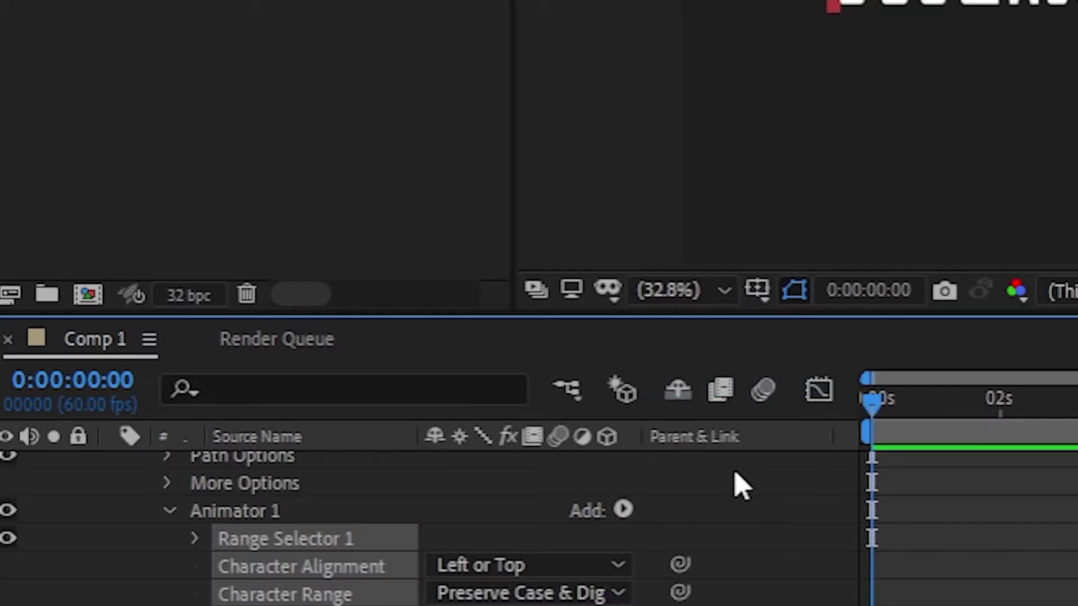
left_click(624, 510)
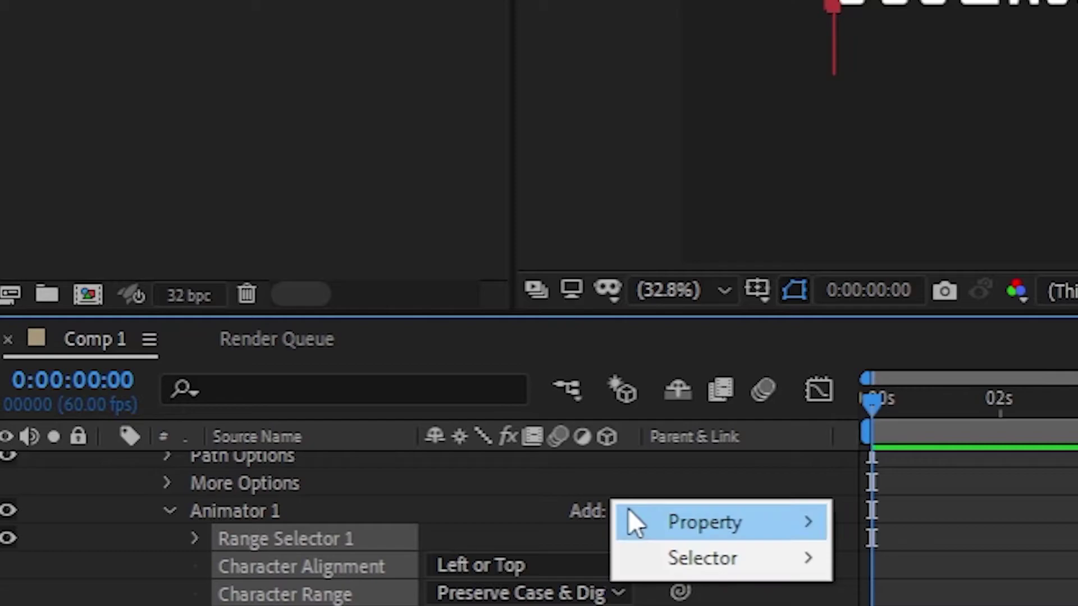
mouse_move(675, 528)
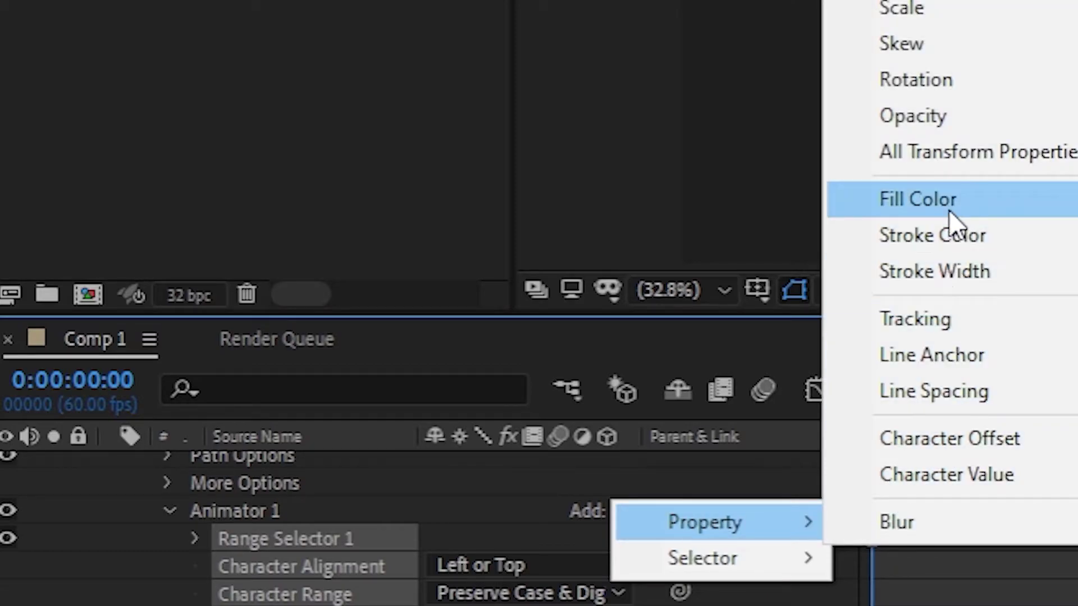
left_click(954, 125)
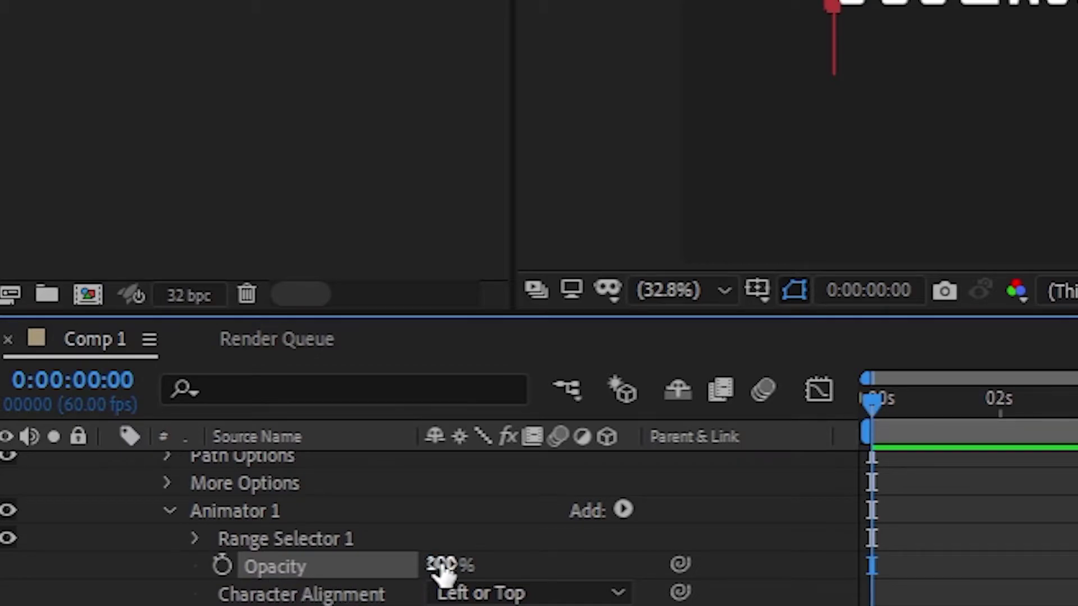
left_click_drag(441, 567, 286, 591)
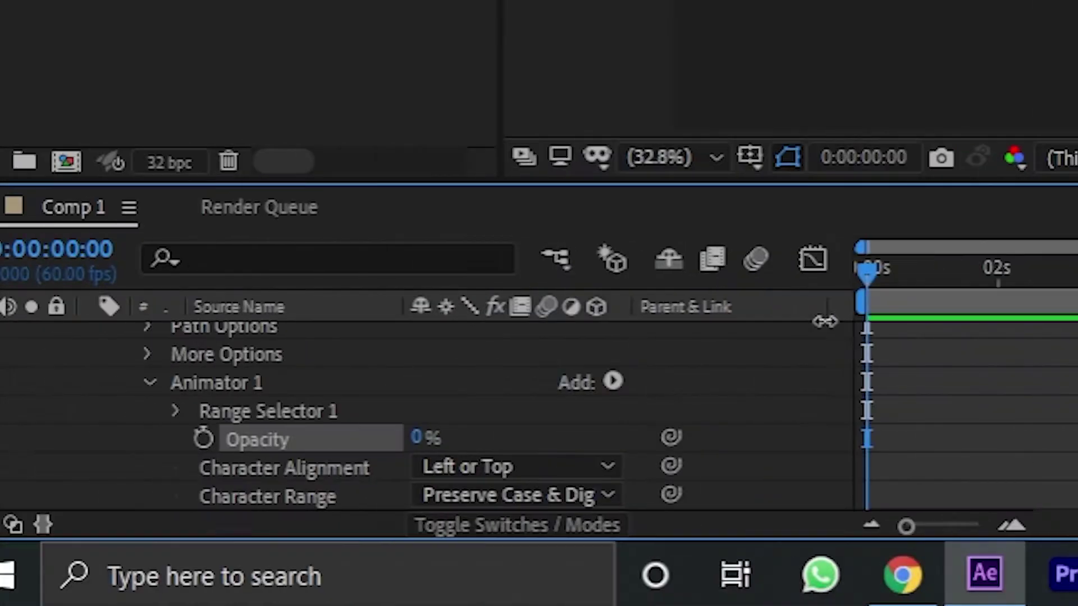
Step: Keyframe Range Selector 1 Start at 0% at 0 s and 100% at 0:00:07:51
left_click(195, 540)
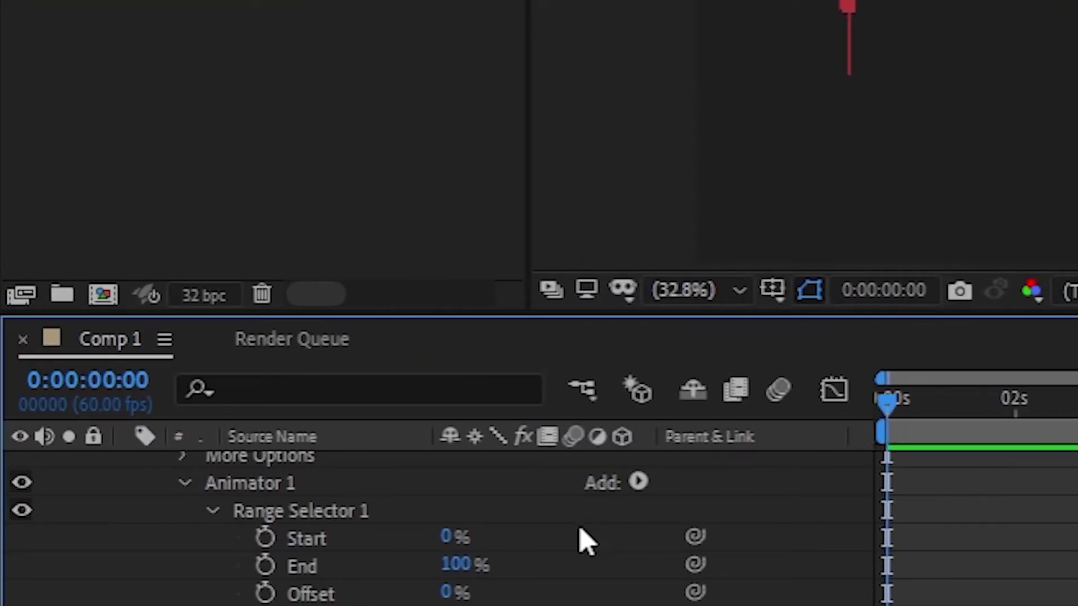
left_click(264, 537)
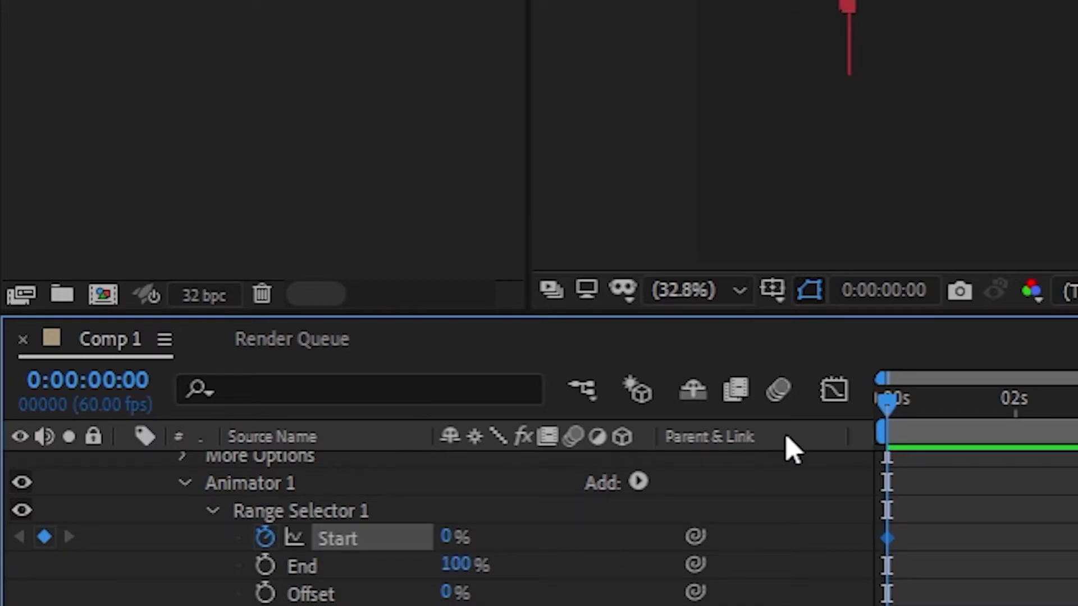
left_click_drag(883, 407, 990, 427)
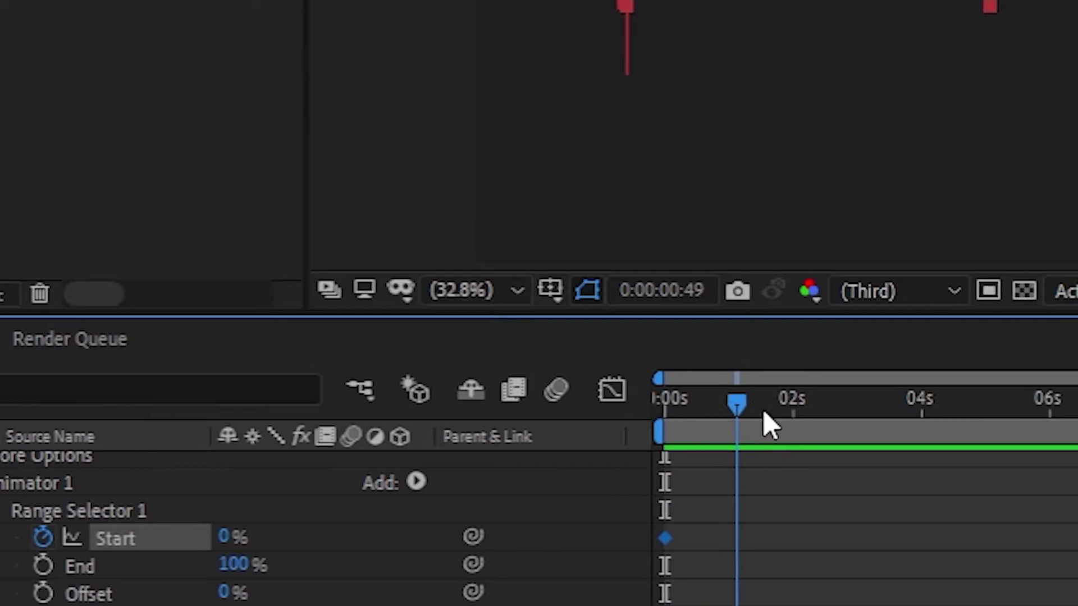
mouse_move(763, 413)
left_mouse_down()
mouse_move(866, 424)
mouse_move(748, 421)
left_mouse_up()
key("bracketleft")
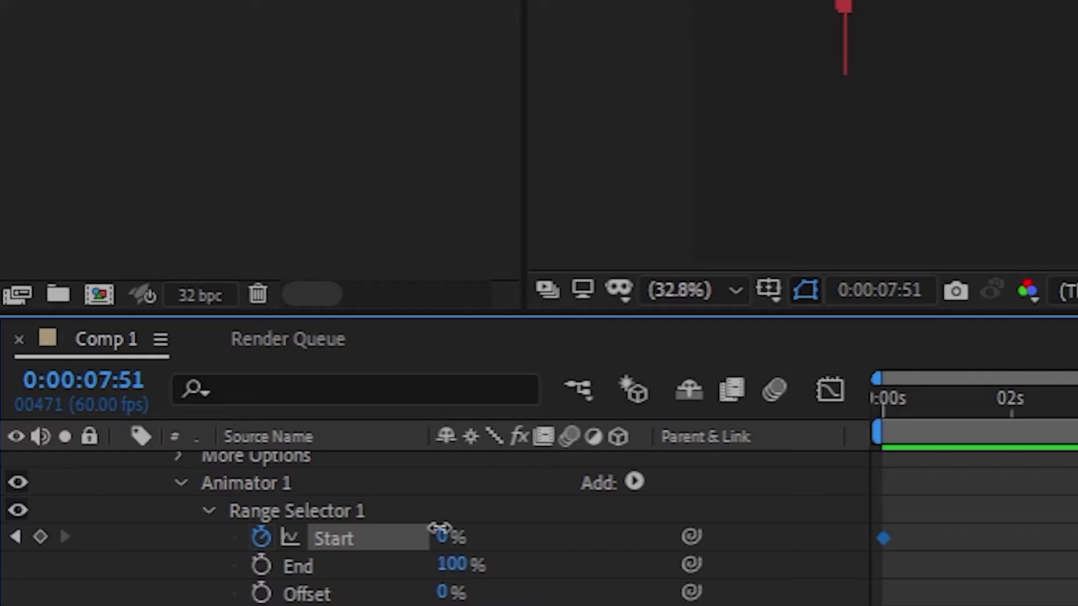
left_click_drag(439, 528, 799, 539)
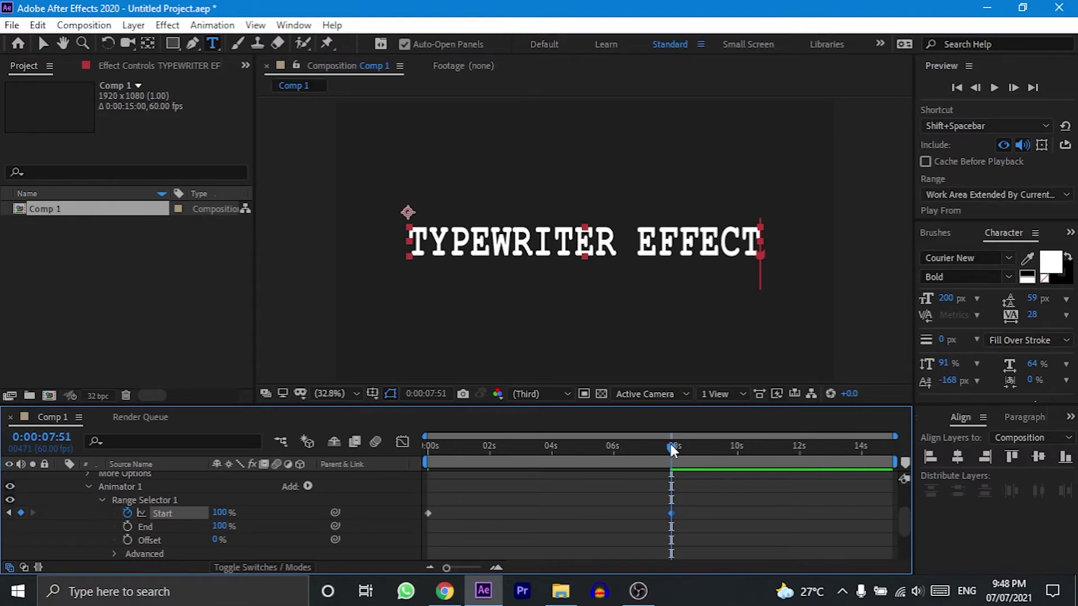
mouse_move(672, 449)
left_mouse_down()
mouse_move(427, 452)
mouse_move(673, 465)
mouse_move(418, 468)
left_mouse_up()
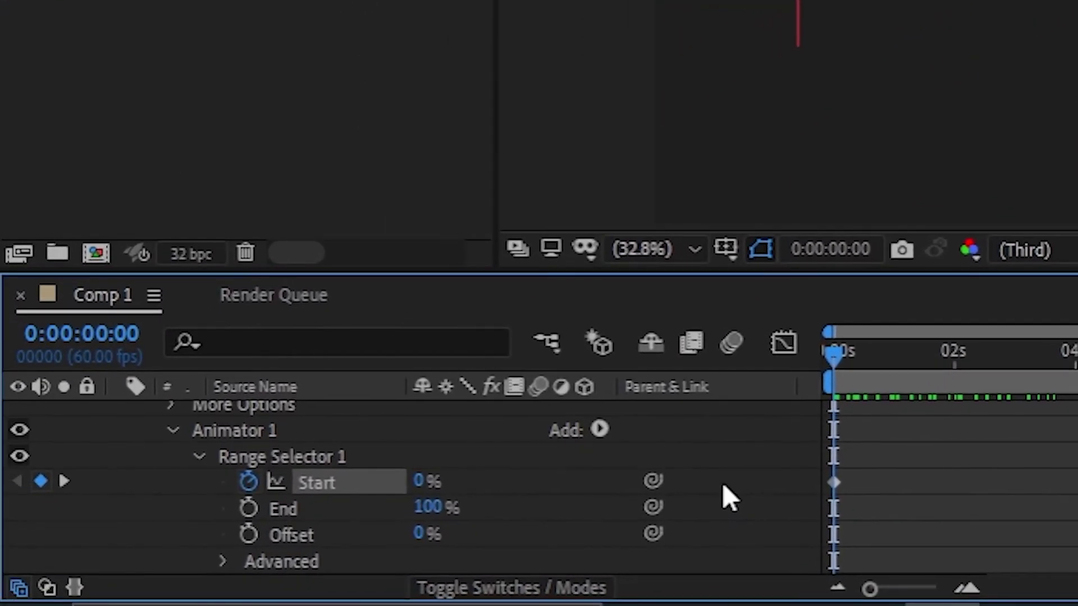
Step: Lower Range Selector 1's Advanced Smoothness from 100% to 86%
scroll(724, 486, "down", 3)
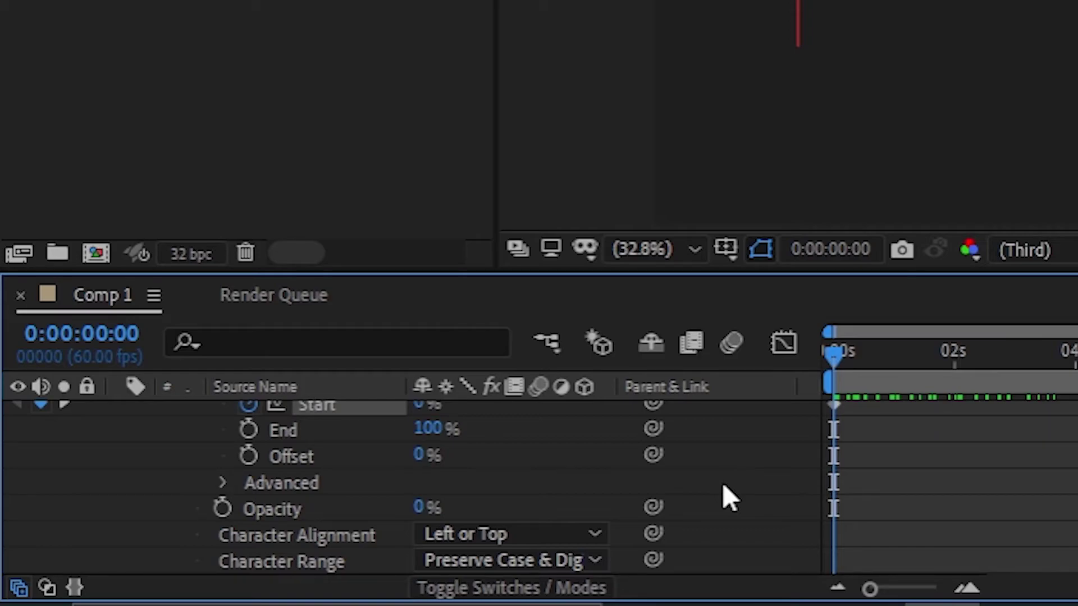
left_click(222, 483)
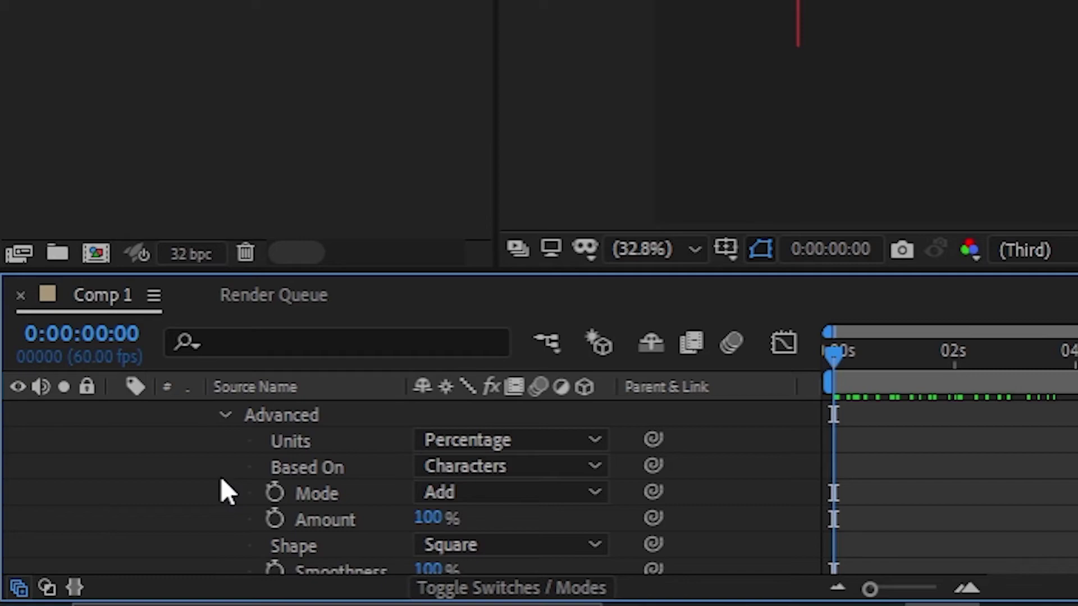
scroll(222, 481, "down", 3)
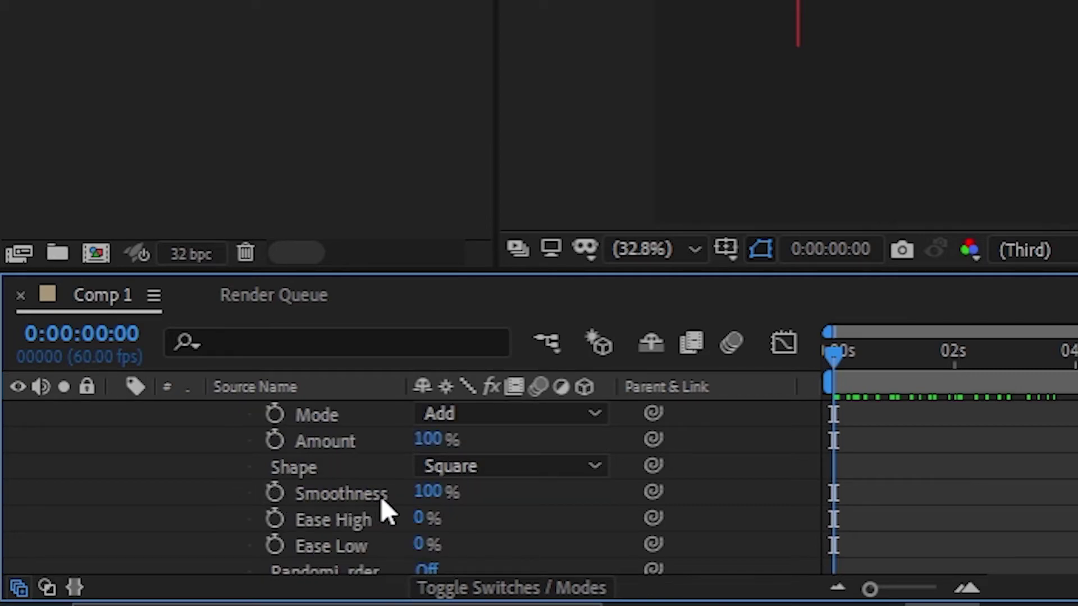
left_click_drag(432, 492, 396, 491)
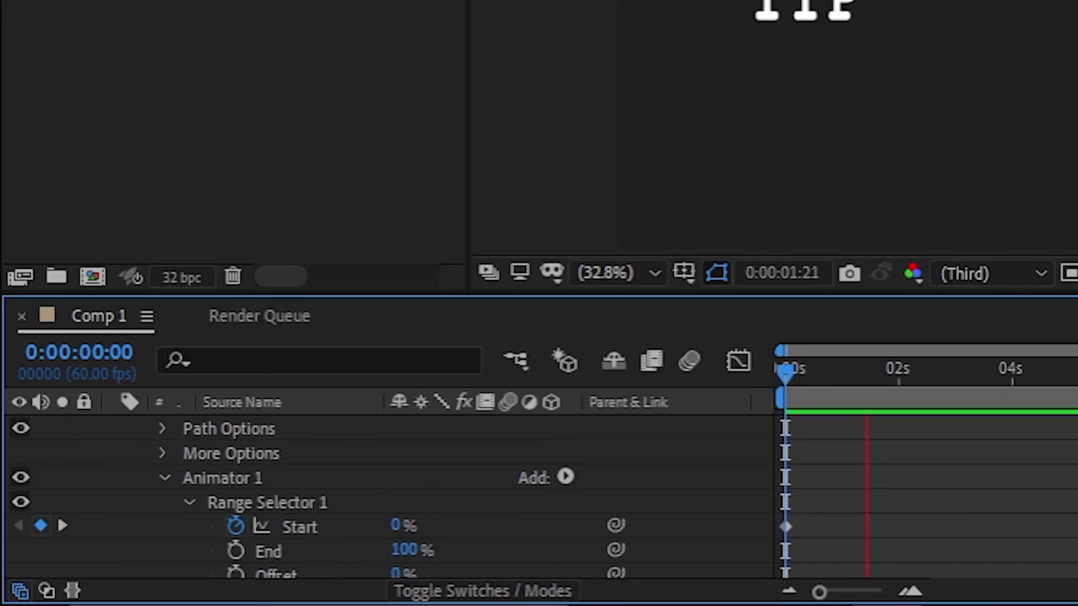
Step: Move the 100% Start keyframe from about 8 s to about 6 s and replay the animation
key("space")
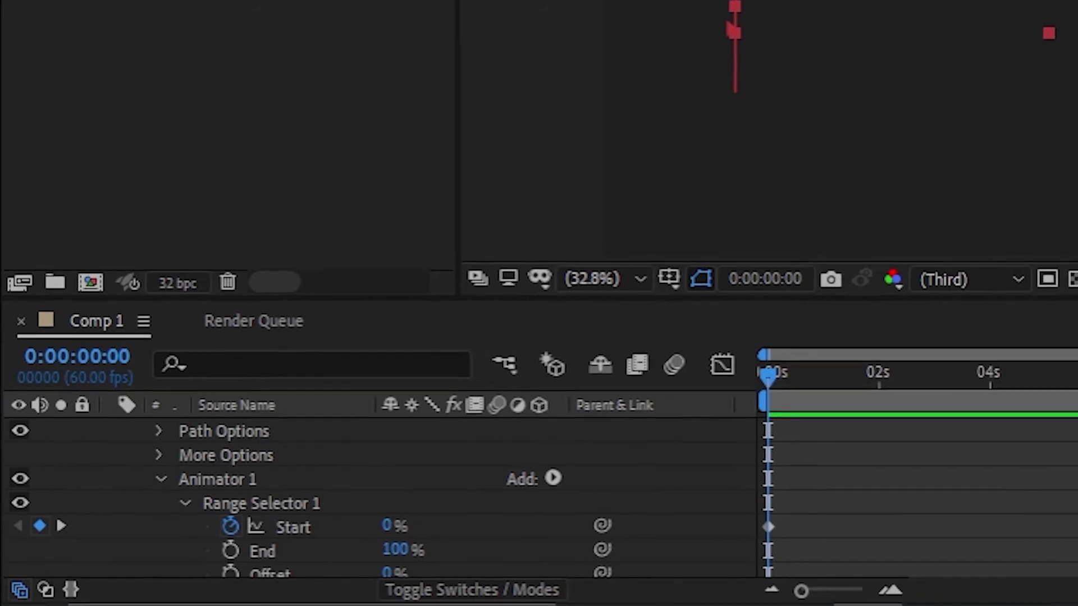
left_click(688, 532)
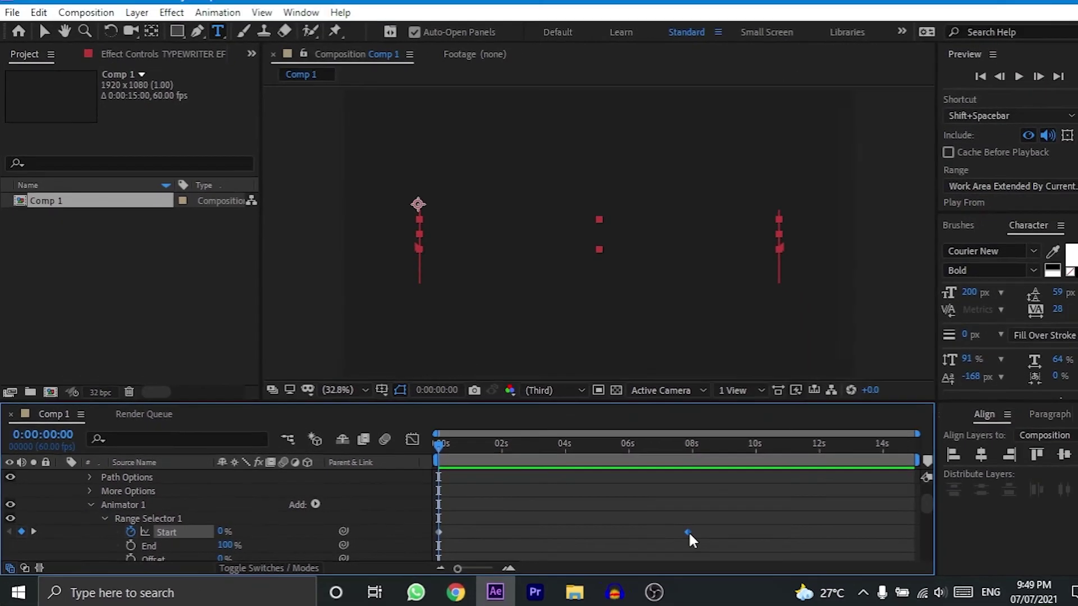
left_click_drag(692, 540, 626, 548)
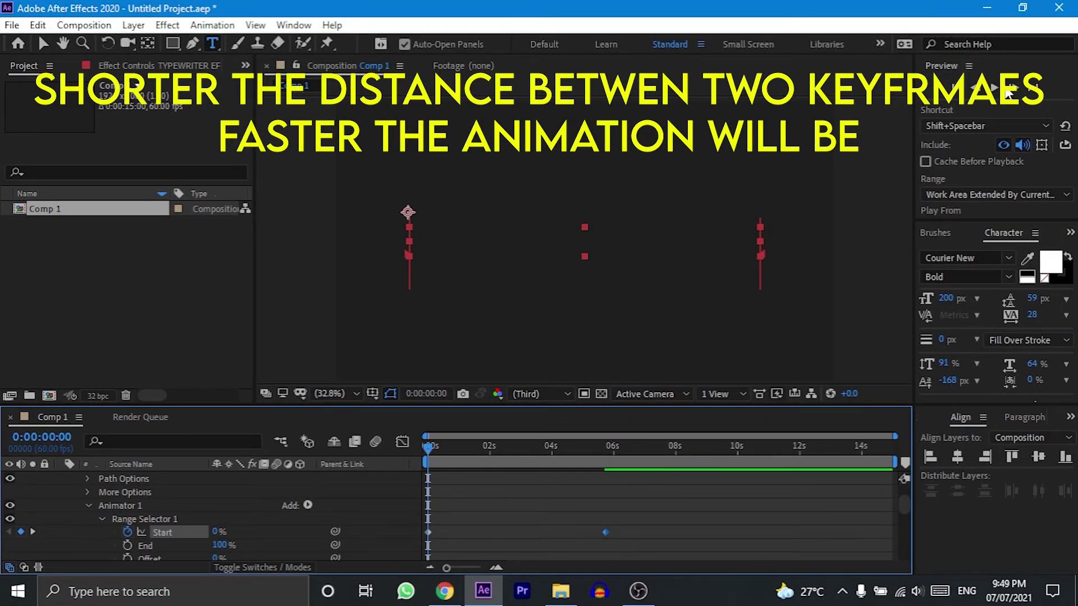
left_click(992, 89)
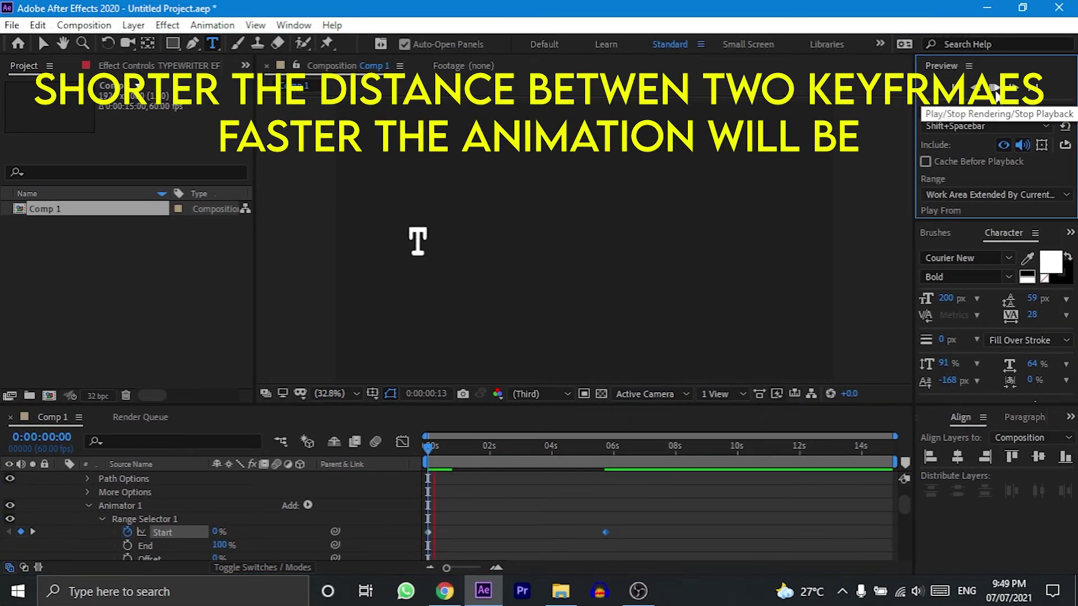